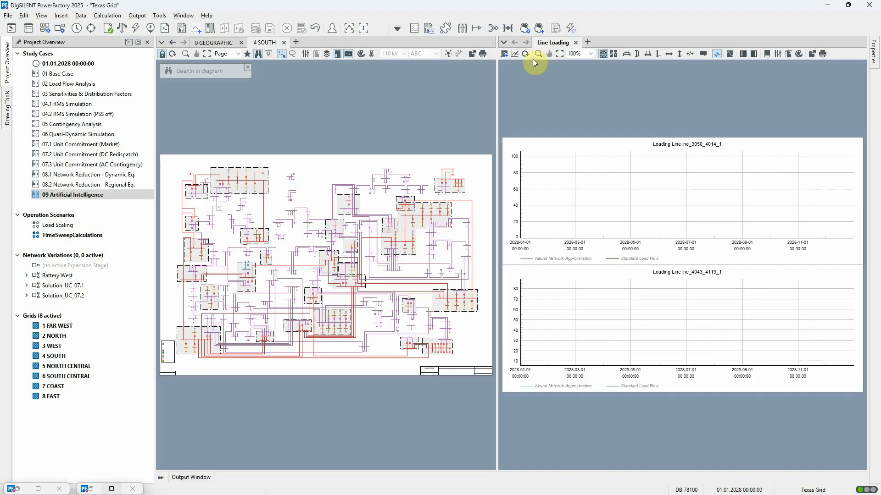
- Review the neural network setup, including its quasi-dynamic simulation settings and the input variable options
click(524, 28)
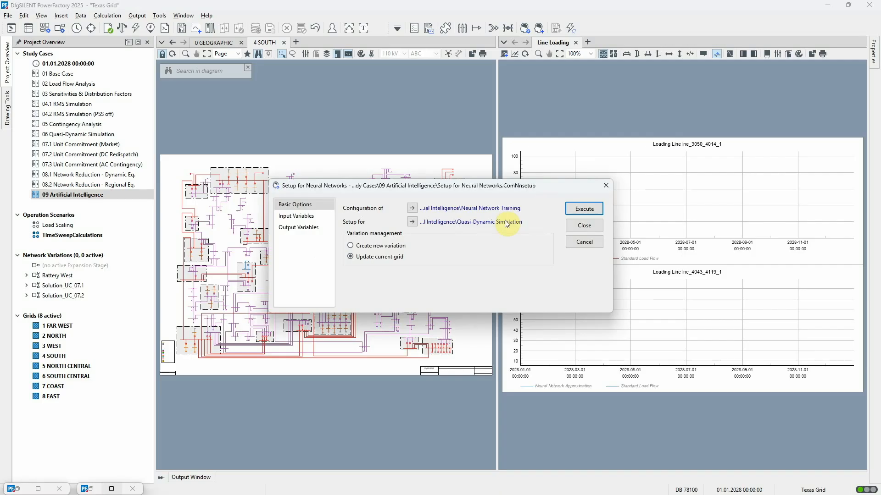
click(413, 223)
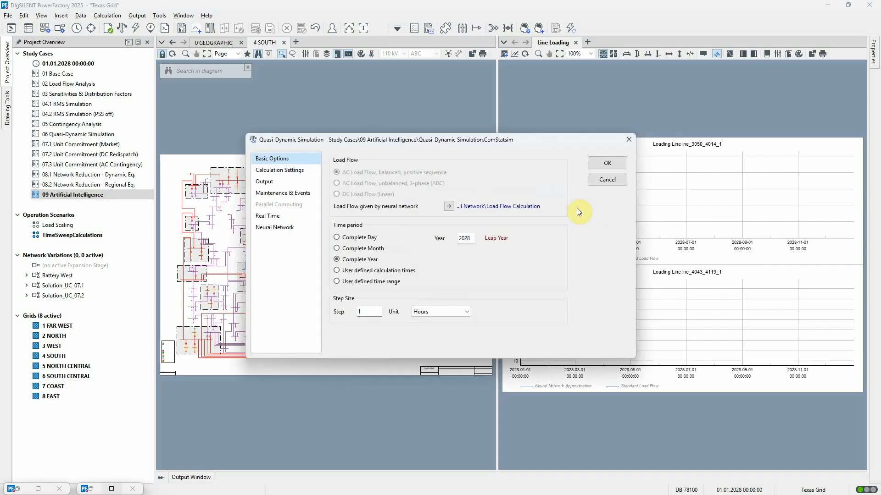
click(599, 183)
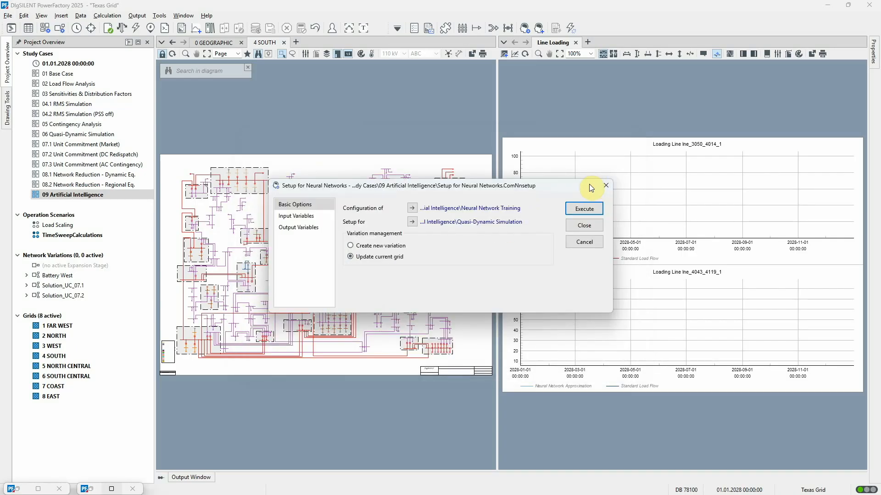
click(314, 215)
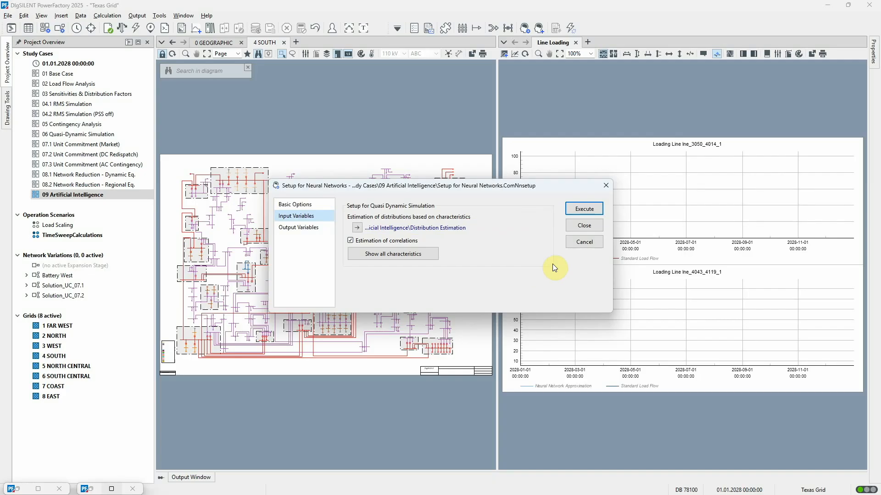
click(606, 185)
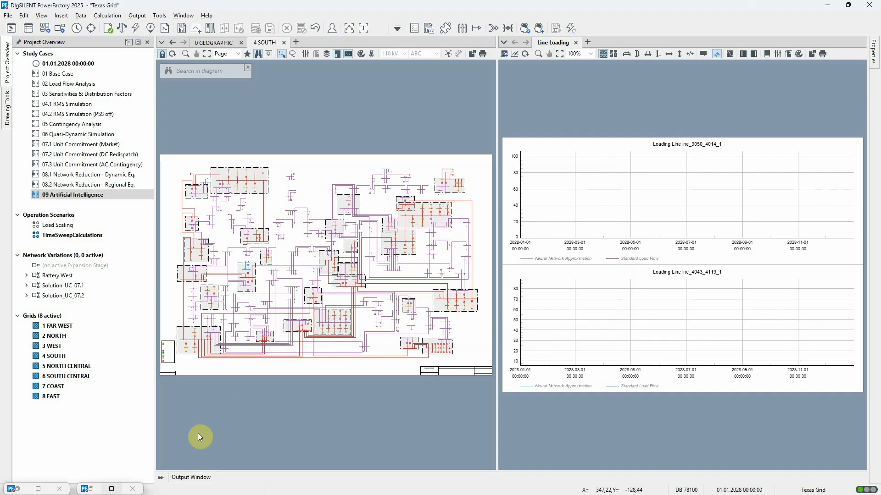
- Examine the states and random value settings of the Load Increase discrete finite distribution in the Network Model Manager
double_click(92, 491)
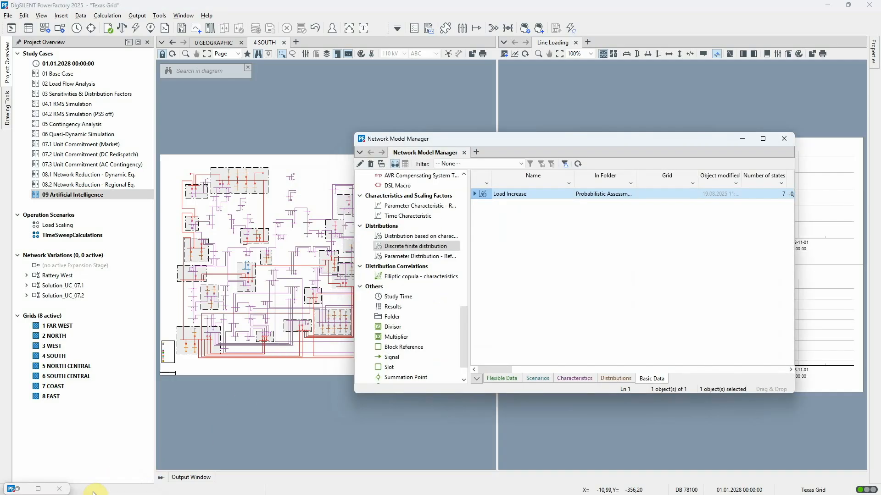
double_click(482, 194)
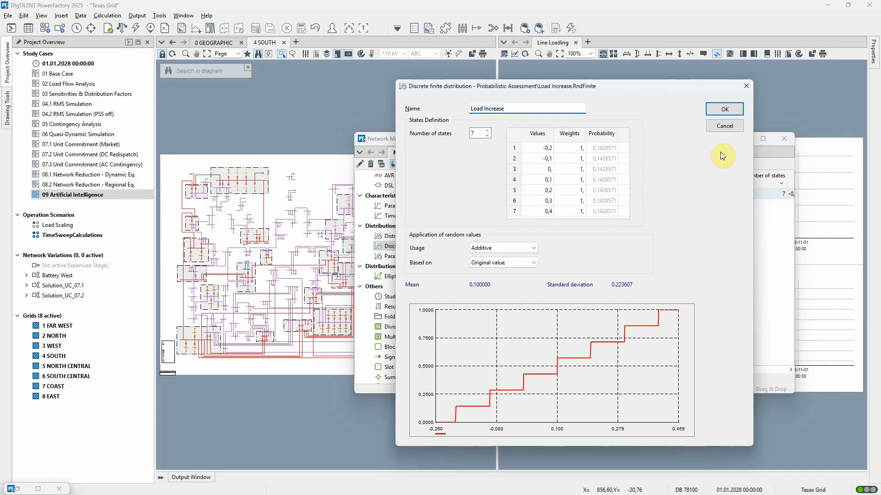
click(728, 129)
click(742, 137)
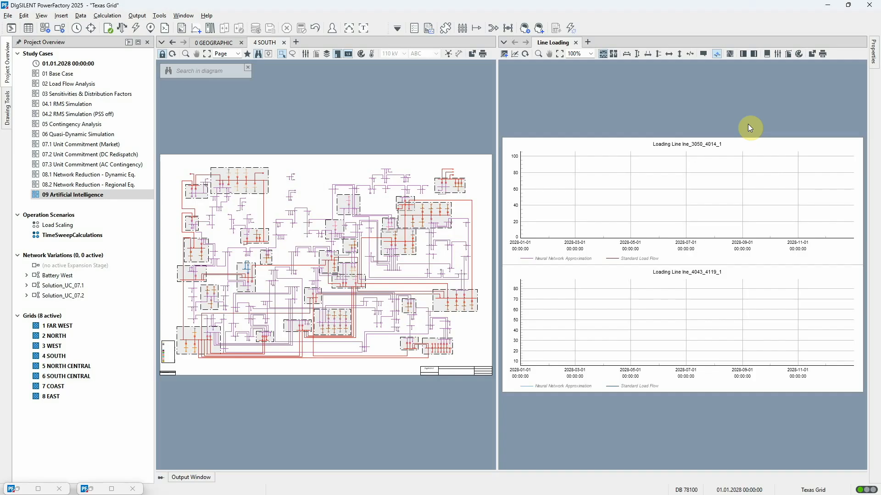
- Review the data generation, output variable and training settings for the combined data generation and neural network training task
click(539, 29)
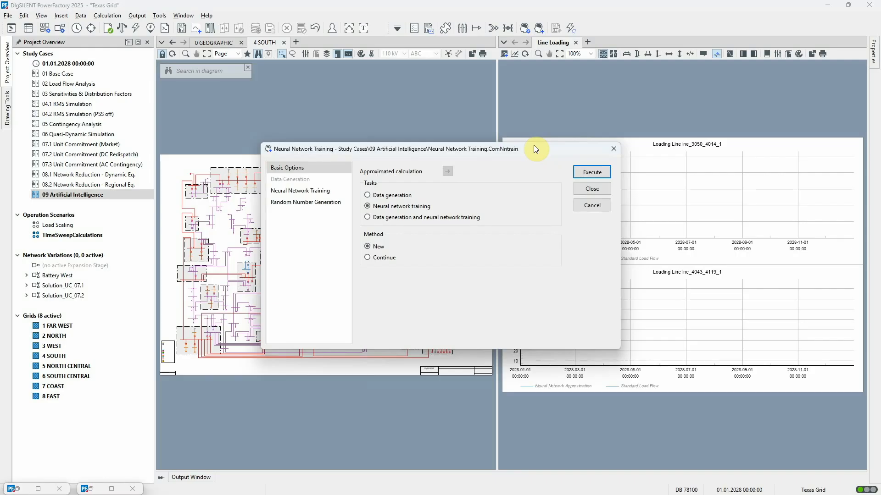
drag(534, 147, 397, 112)
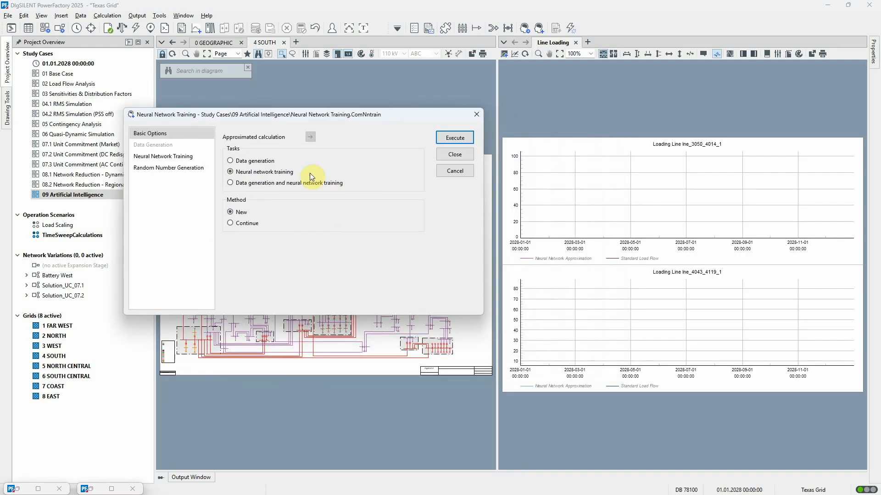
click(231, 183)
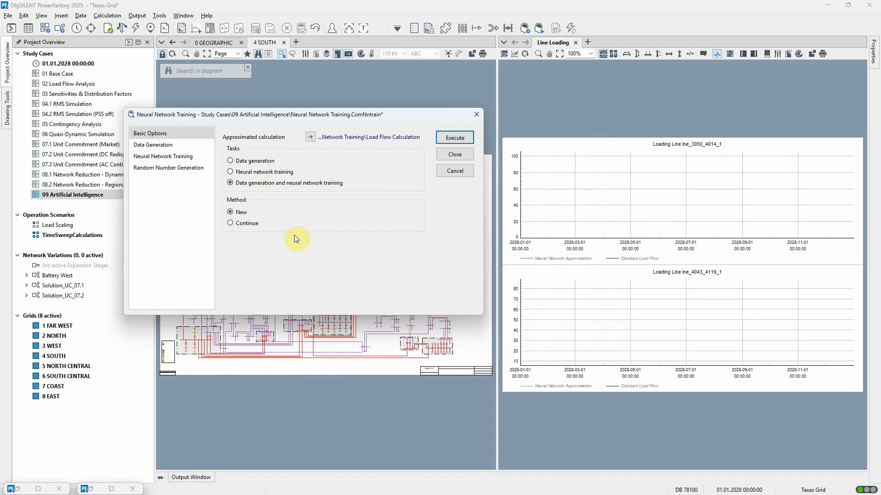
click(184, 145)
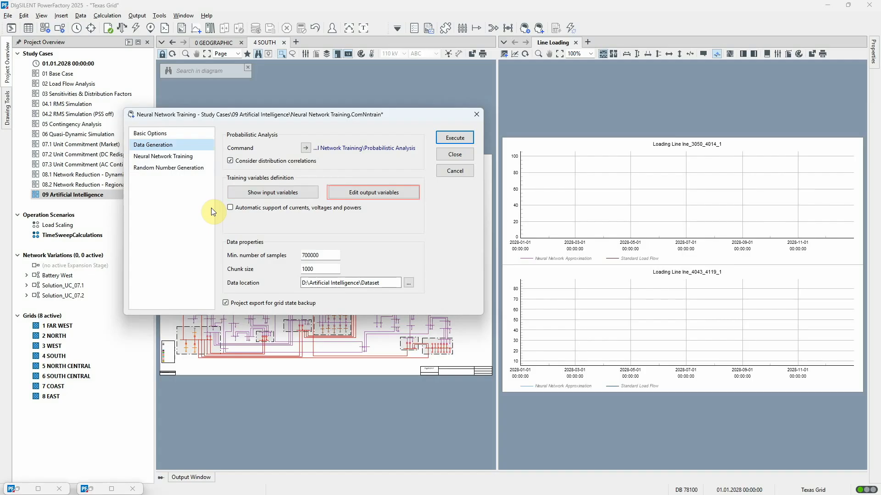
click(340, 196)
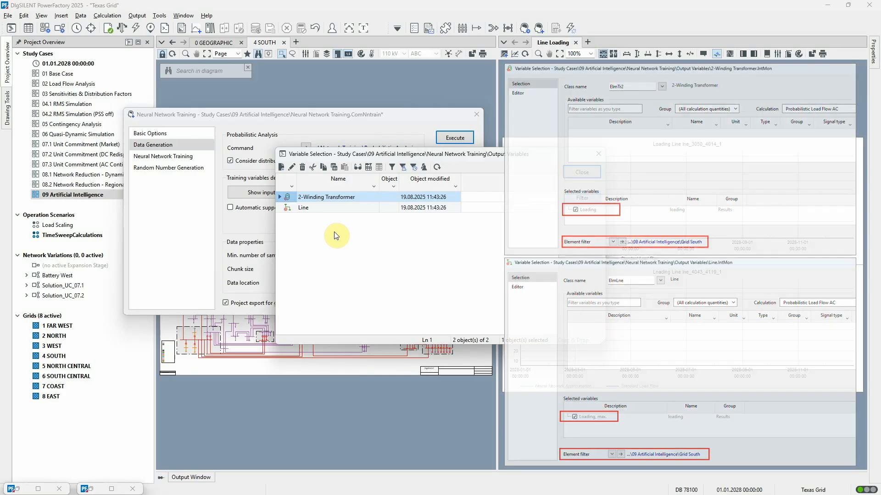
click(573, 175)
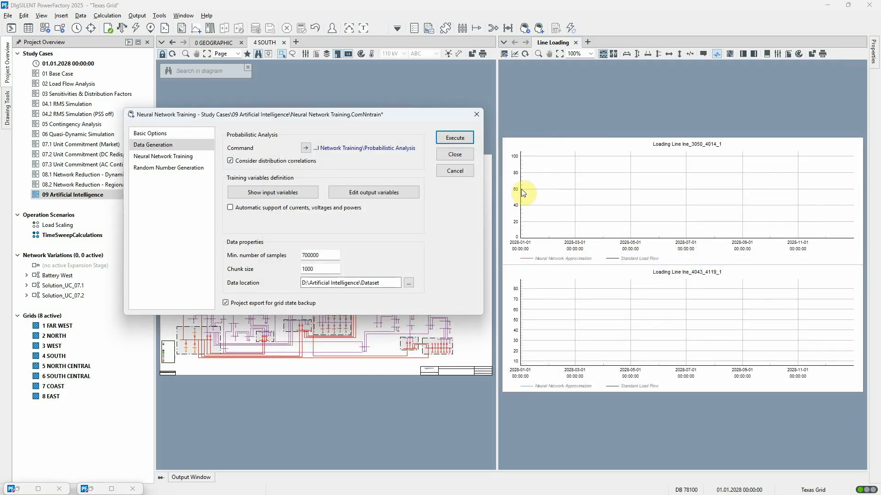
click(173, 157)
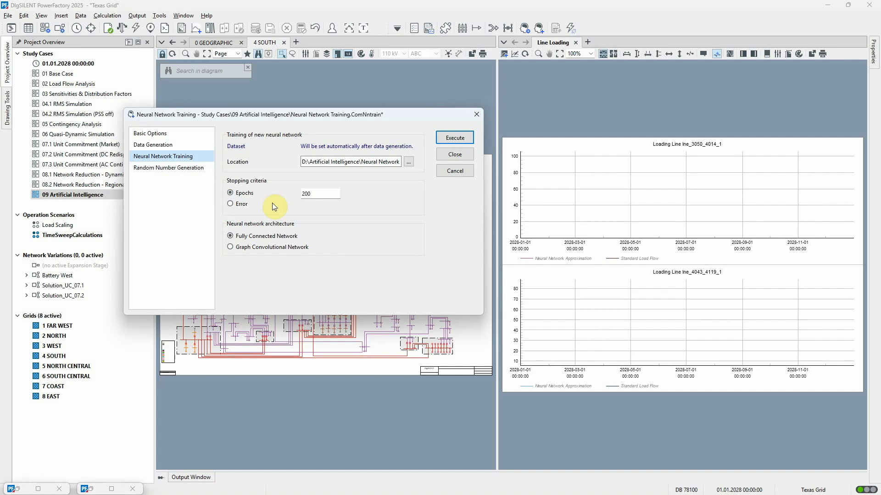
click(446, 172)
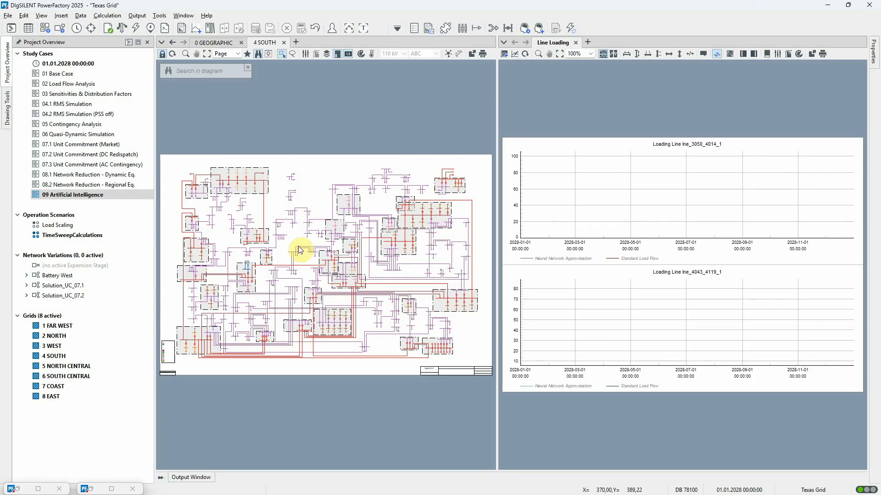
- Examine the general properties and training progress of the trained neural network in the Neural Network Data folder
click(14, 489)
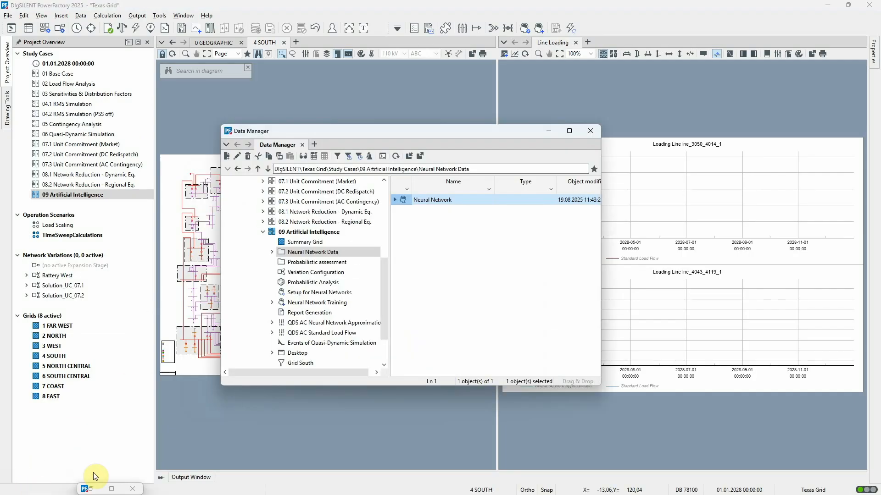
double_click(403, 201)
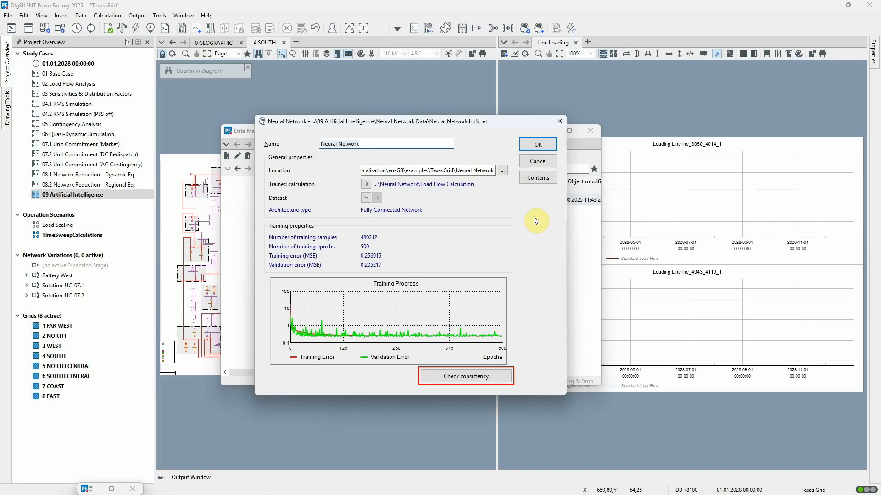
click(540, 178)
click(549, 134)
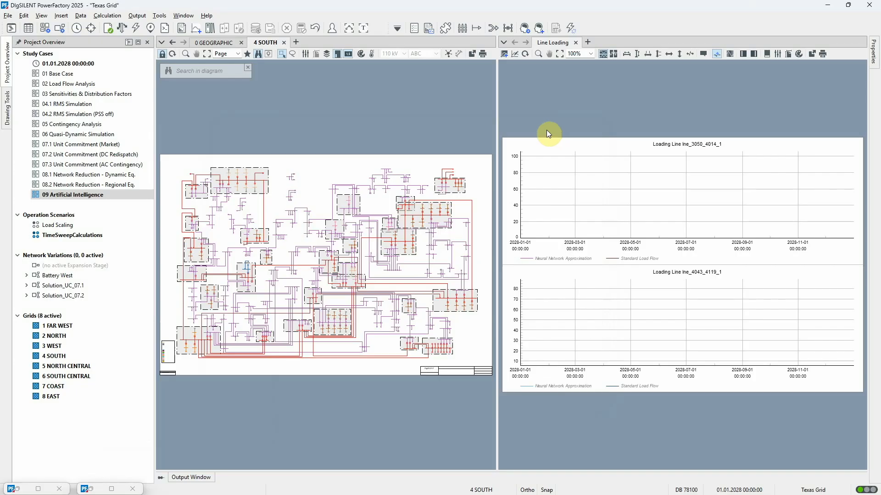
- Activate the Load Scaling operation scenario and check the trained neural network's consistency with the grid, reading the result in the output
right_click(56, 226)
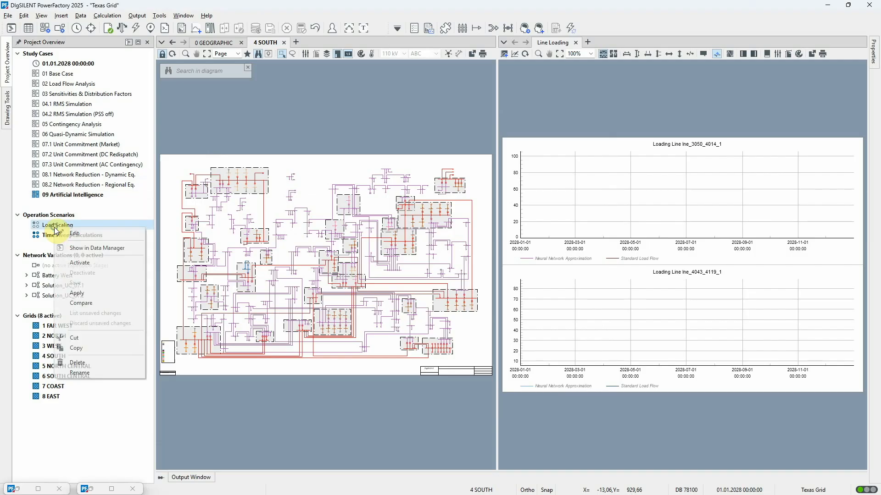
click(81, 262)
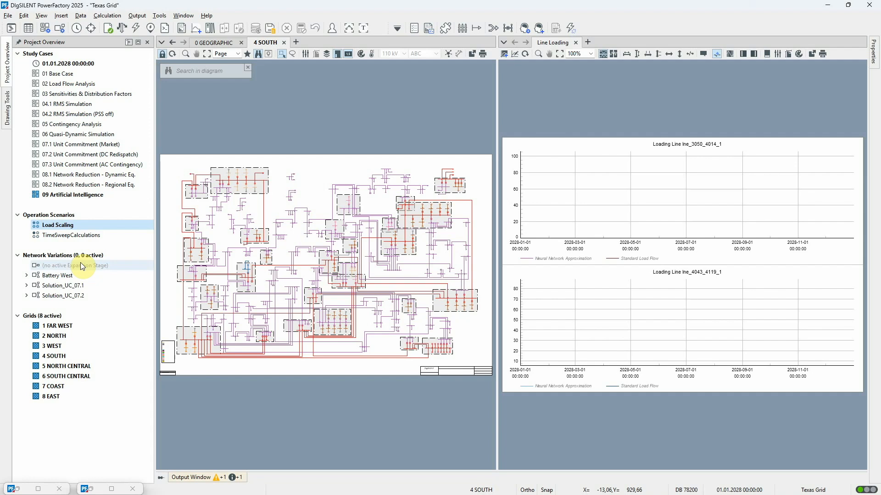
click(17, 490)
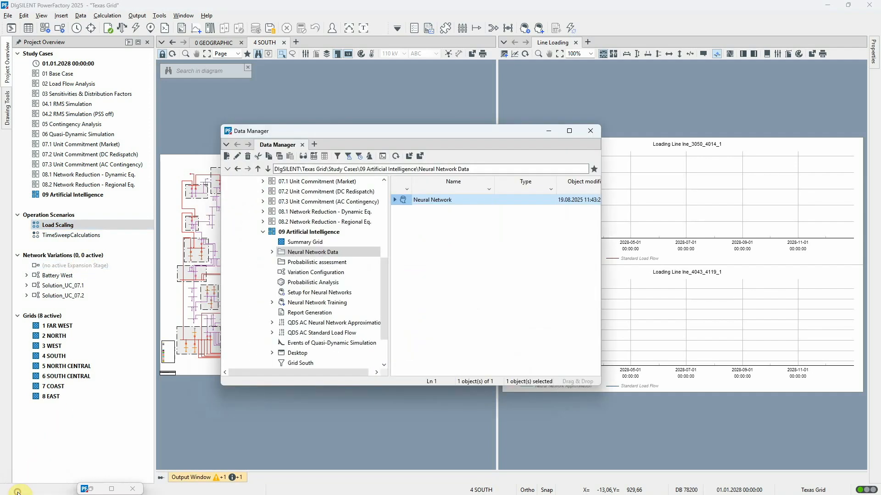
click(404, 200)
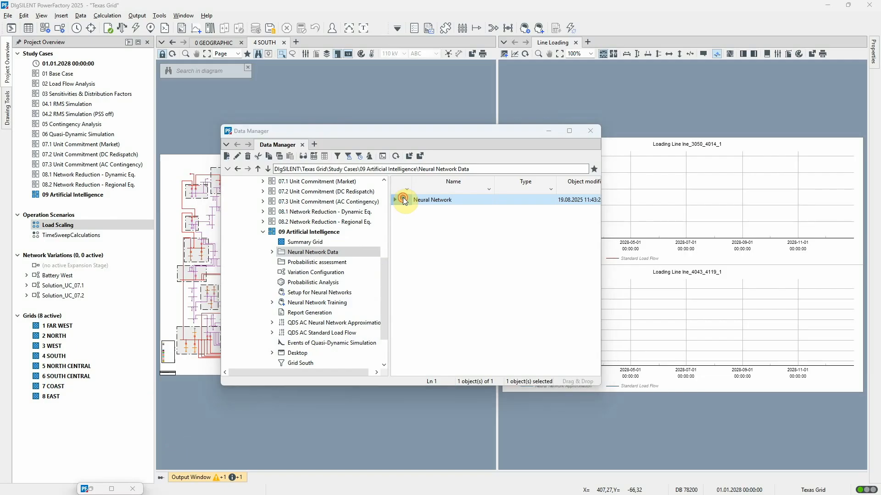
double_click(403, 200)
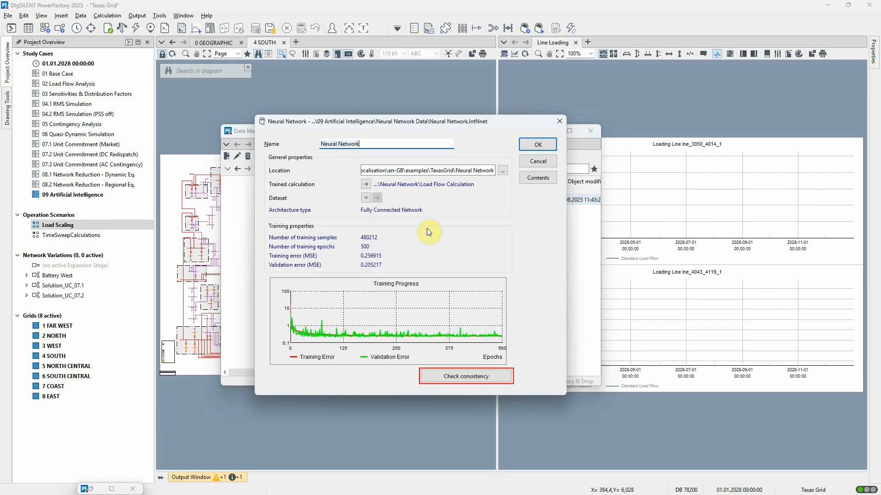
click(447, 377)
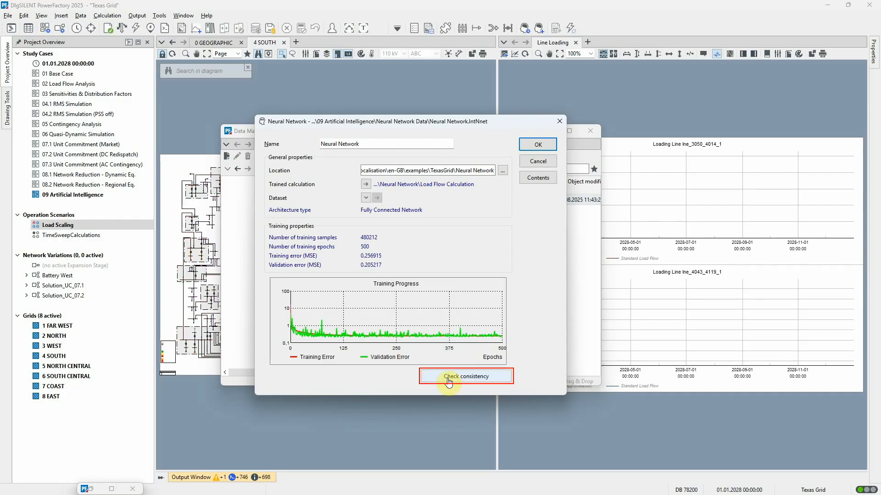
click(545, 166)
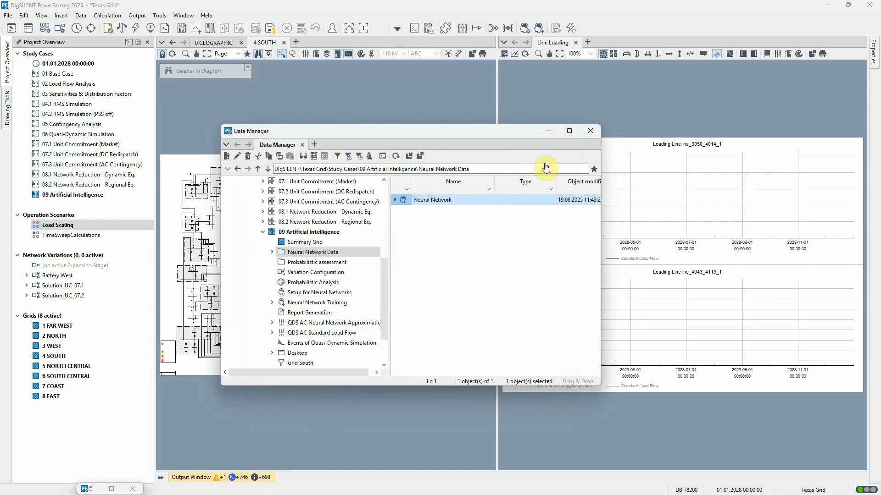
click(267, 479)
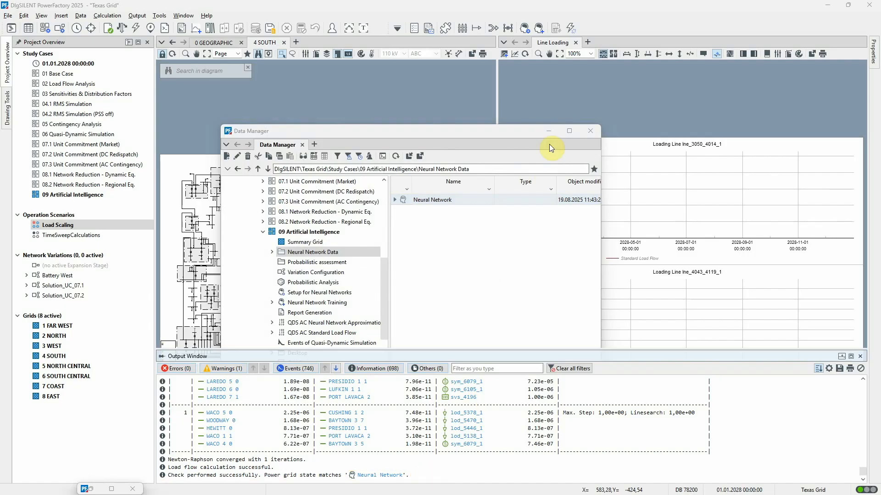
click(548, 131)
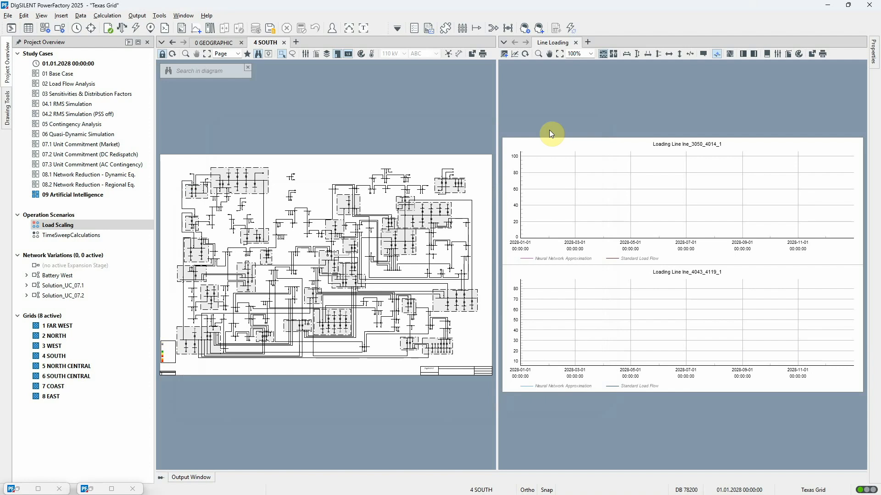
- Execute the quasi-dynamic simulation with the neural network approximation after reviewing its time period and neural network settings
click(397, 29)
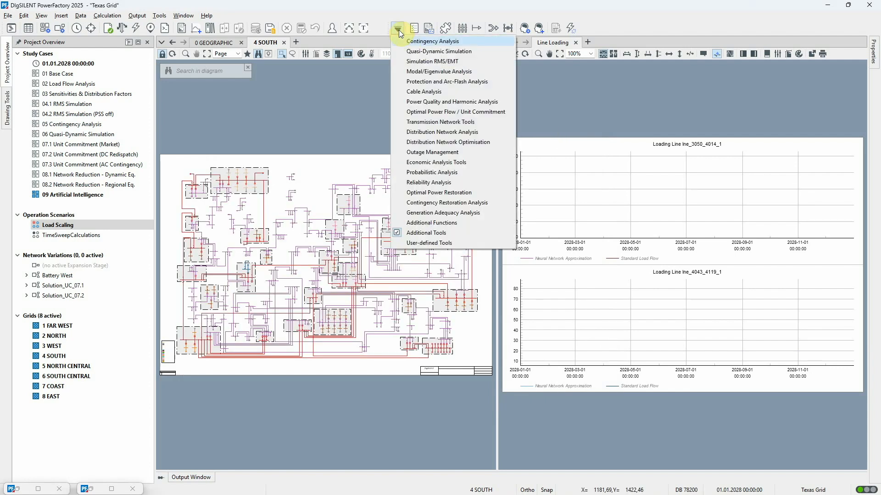
click(413, 52)
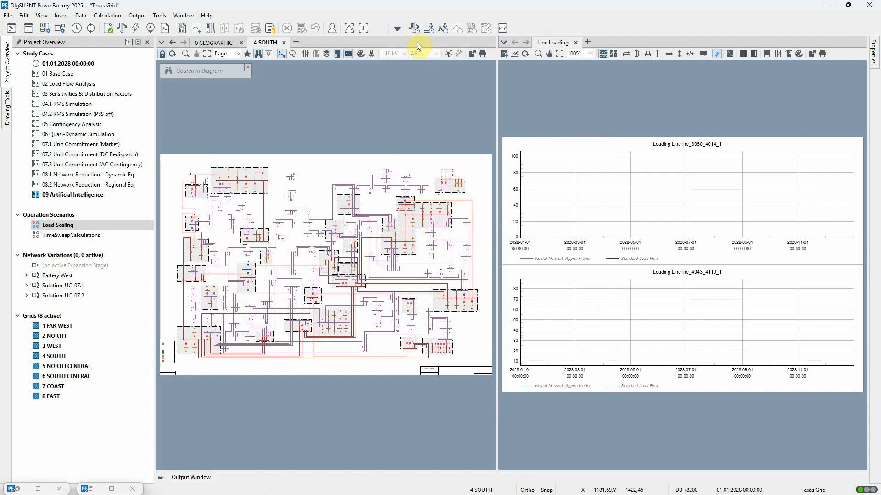
click(420, 29)
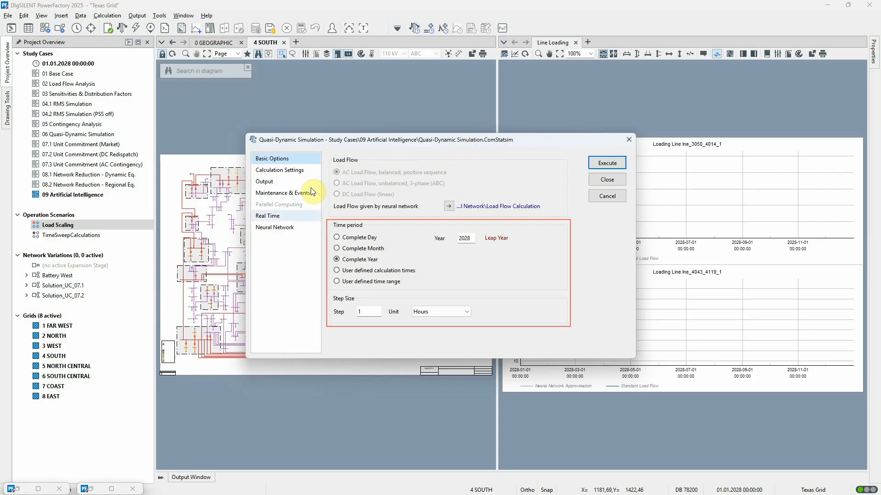
click(272, 228)
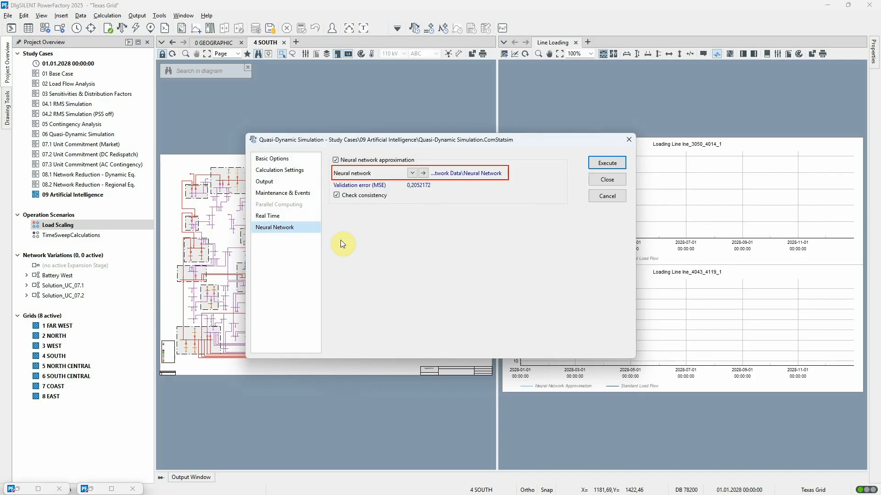
click(607, 163)
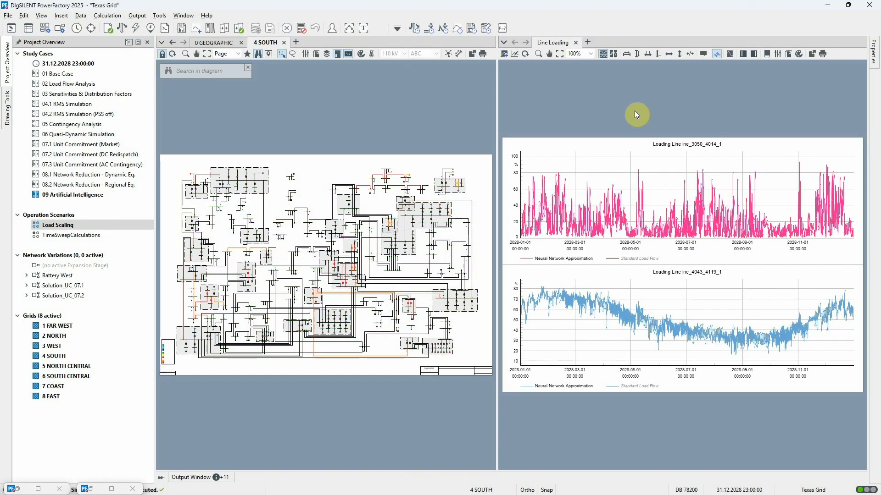
- Enlarge the Line Loading plots and narrow their shared time axis to the loading peak around 2028-11-02
drag(497, 100, 295, 99)
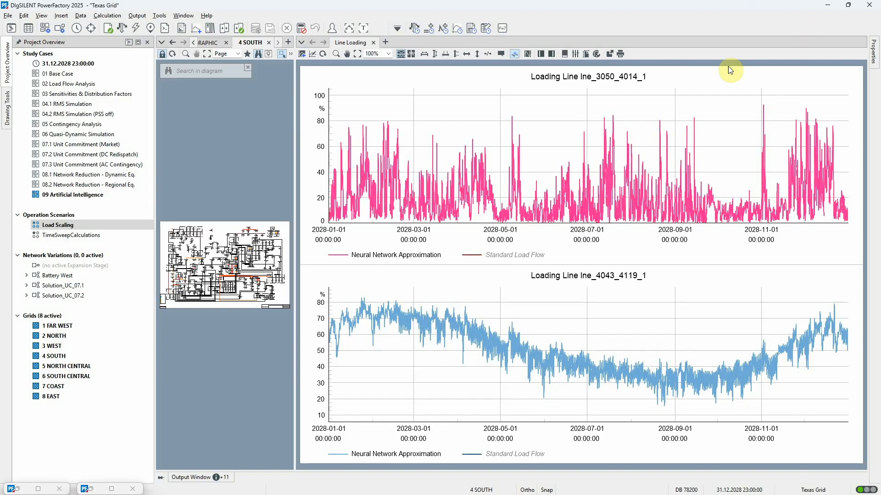
click(444, 56)
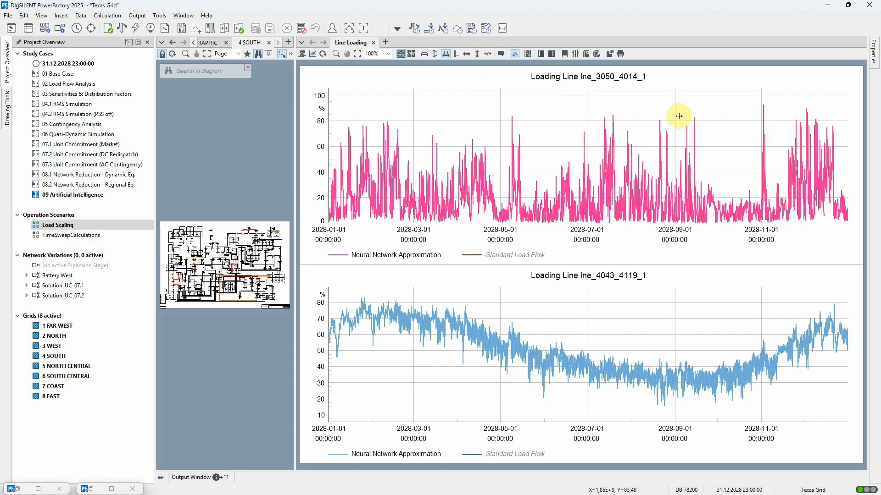
drag(758, 94, 767, 96)
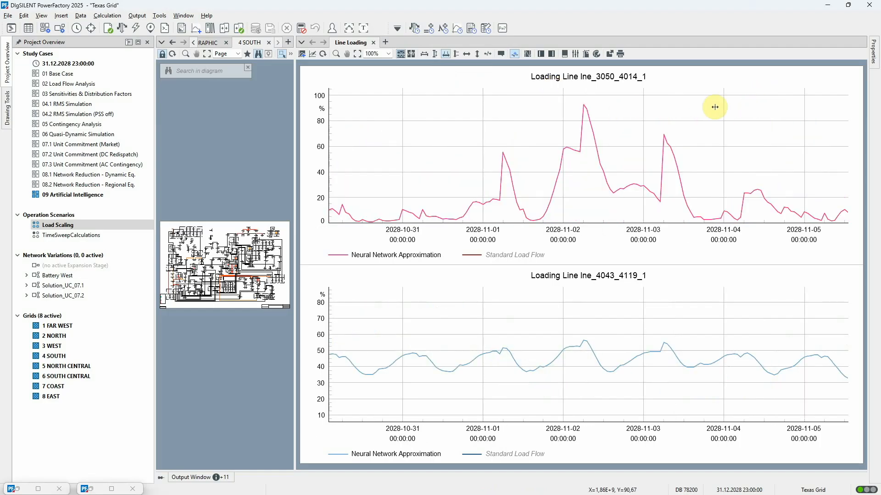
- Set the quasi-dynamic simulation to the user defined time range 01.11.2028 to 05.11.2028 and disable the neural network approximation
click(414, 31)
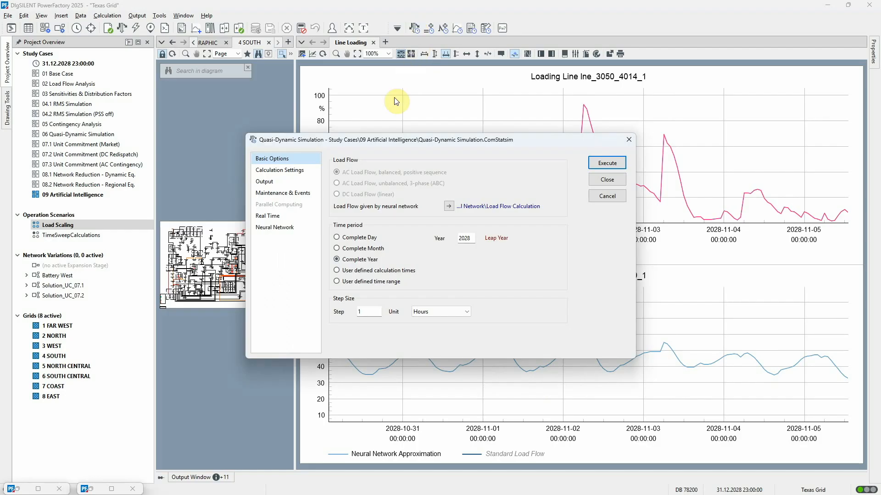
click(337, 282)
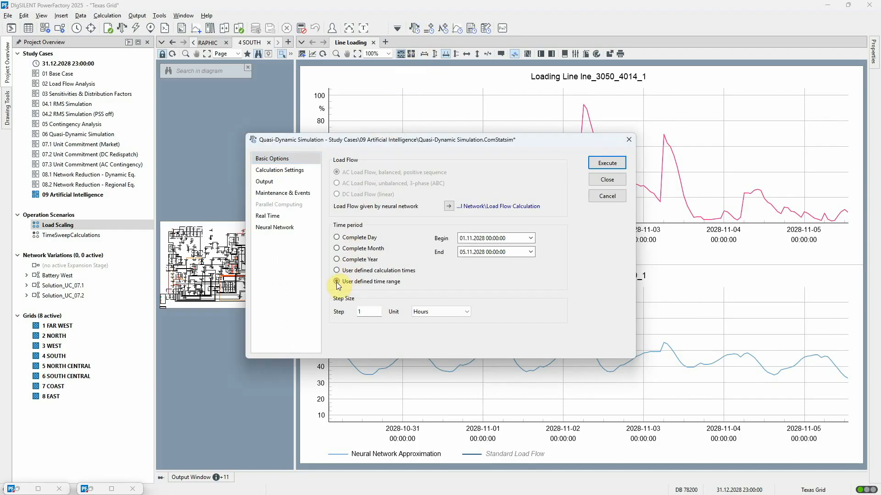
click(288, 231)
click(336, 160)
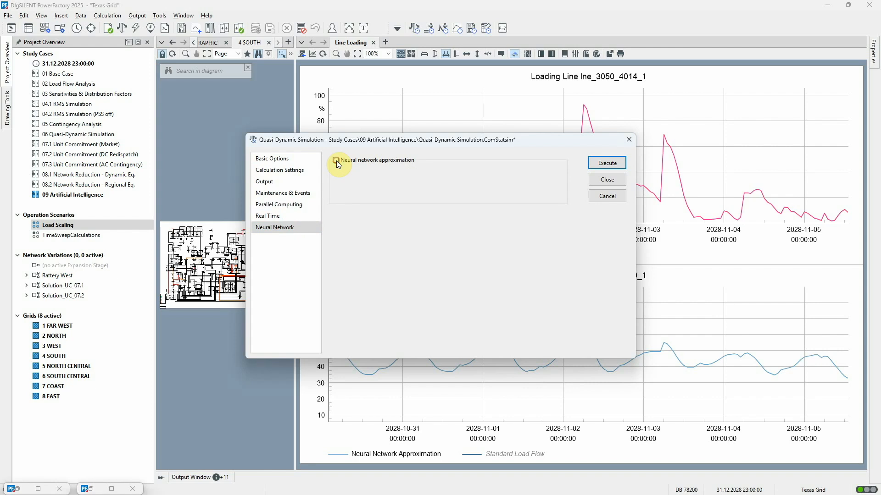
- Assign QDS AC Standard Load Flow as the simulation's results object and execute the quasi-dynamic simulation
click(296, 184)
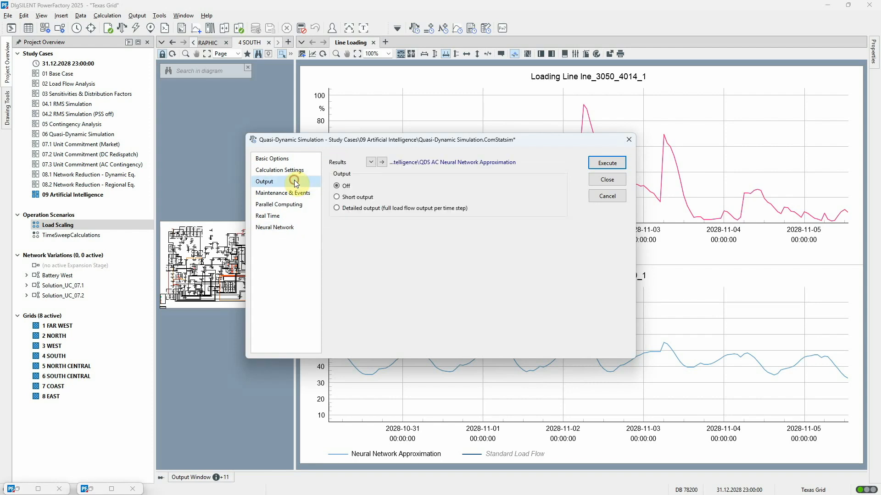
click(370, 162)
click(377, 177)
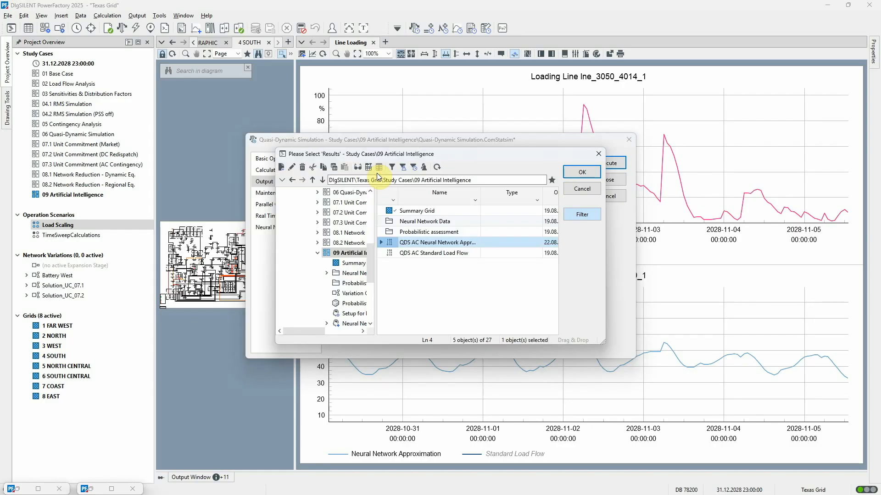
click(387, 255)
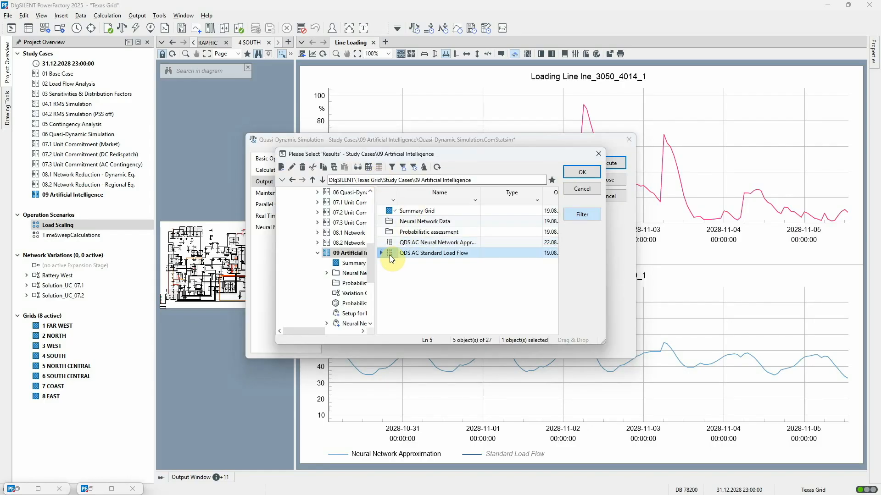
click(583, 172)
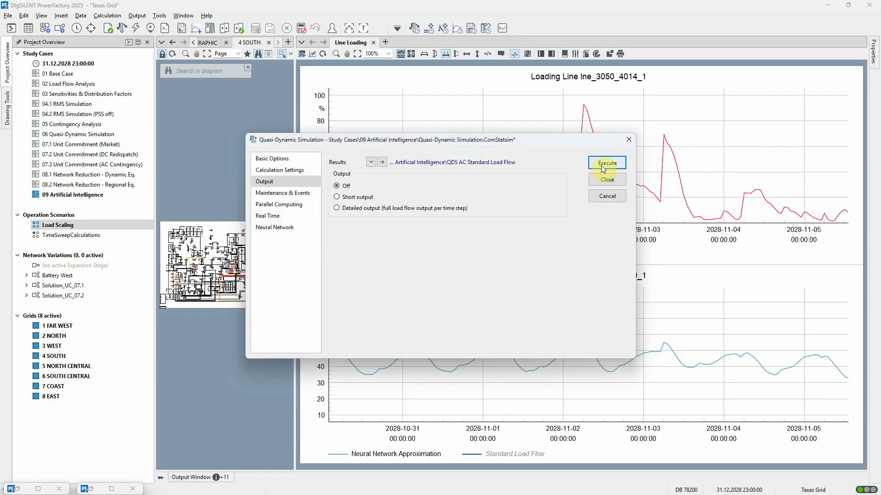
click(602, 165)
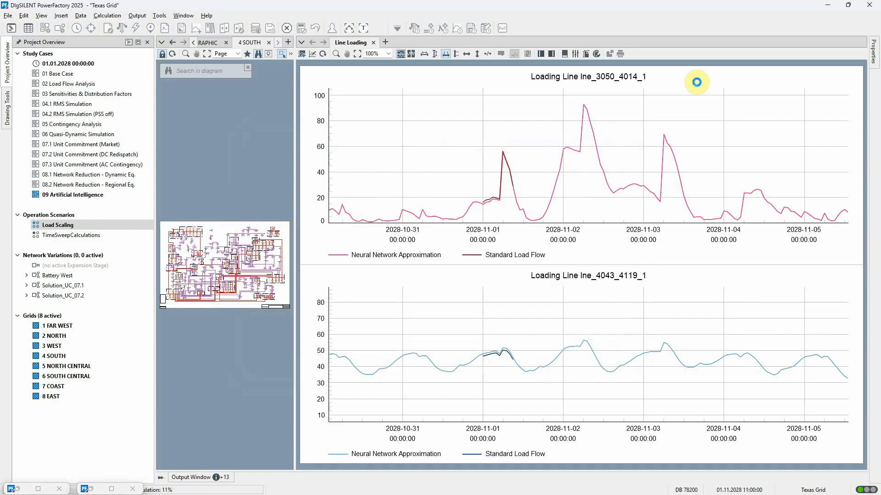